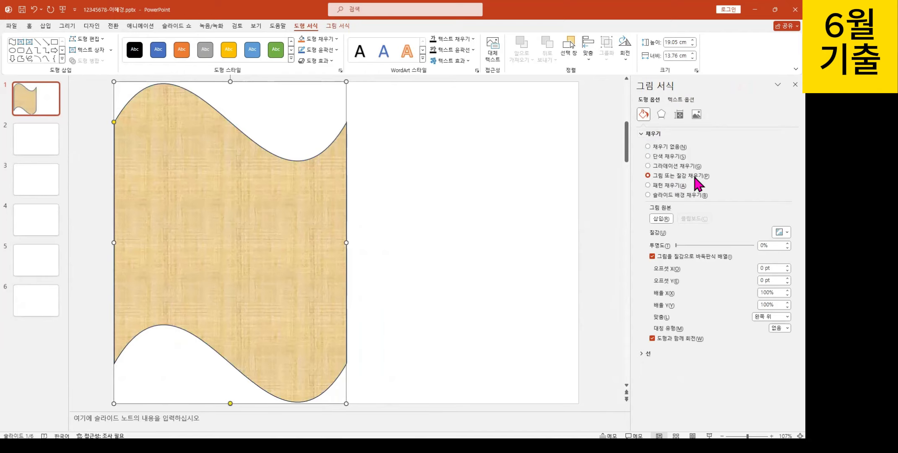
- Fill the wave shape on slide 1 with the picture 그림1.jpg from the Documents folder's ITQ\Picture subfolder
left_click(657, 221)
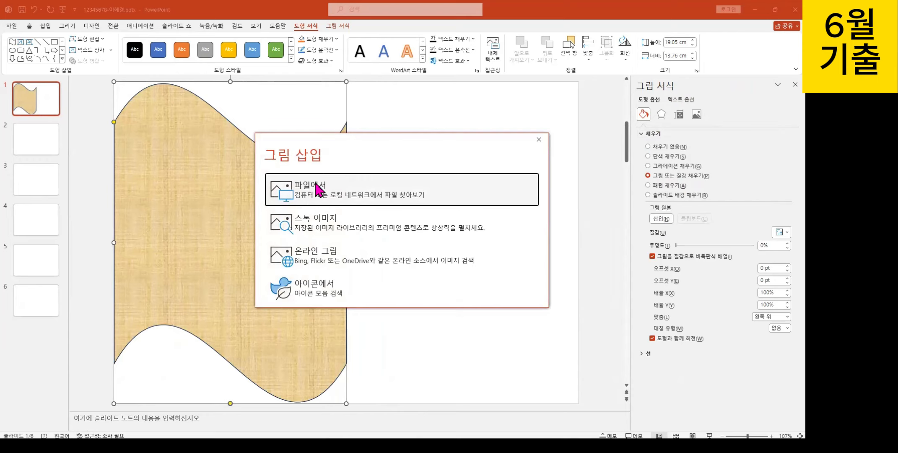
left_click(311, 194)
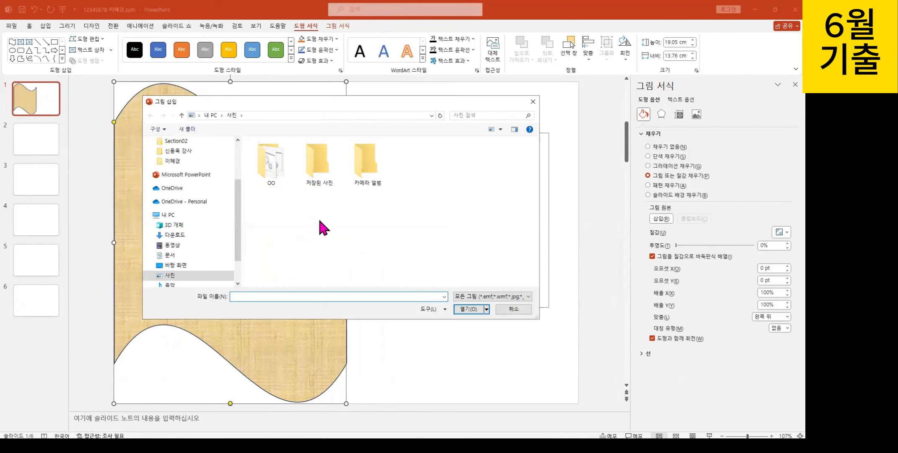
left_click(170, 257)
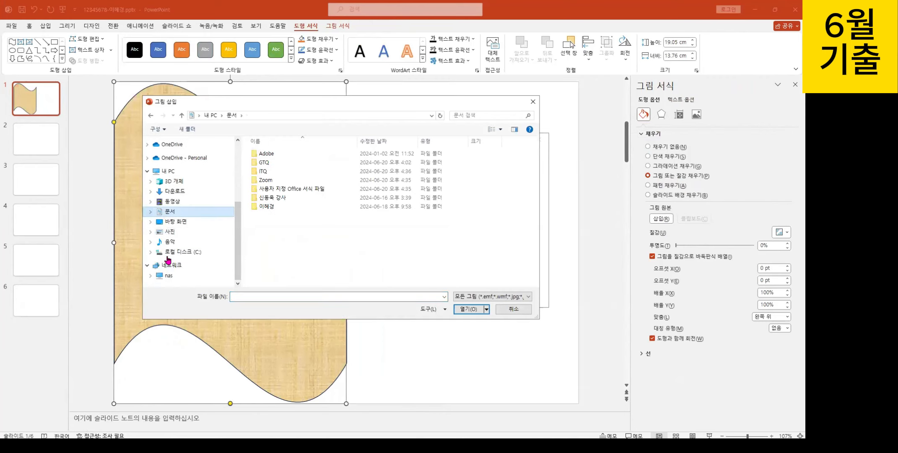
left_click(278, 170)
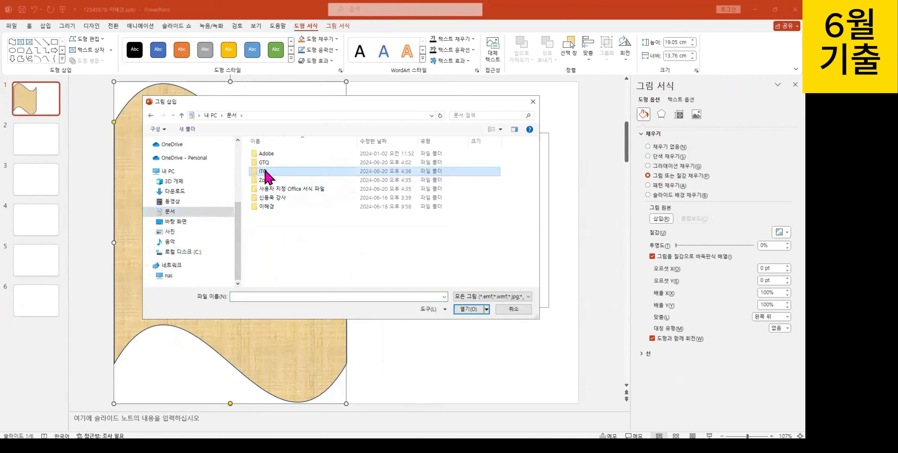
double_click(265, 171)
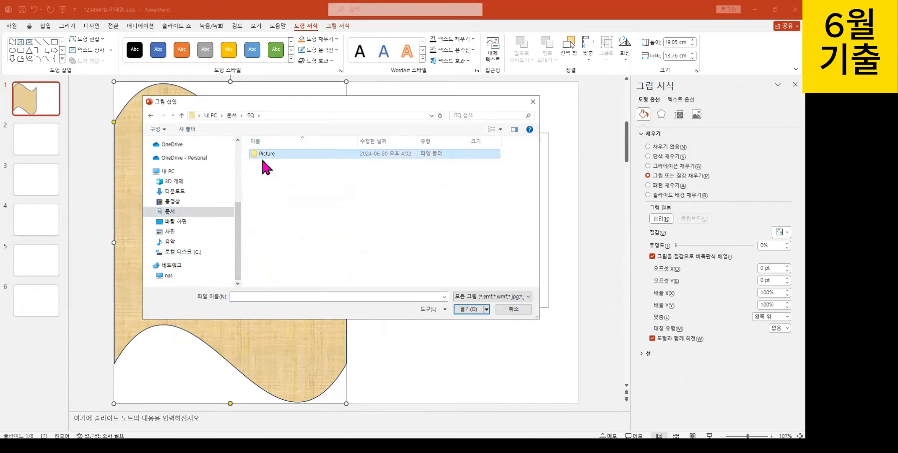
double_click(266, 156)
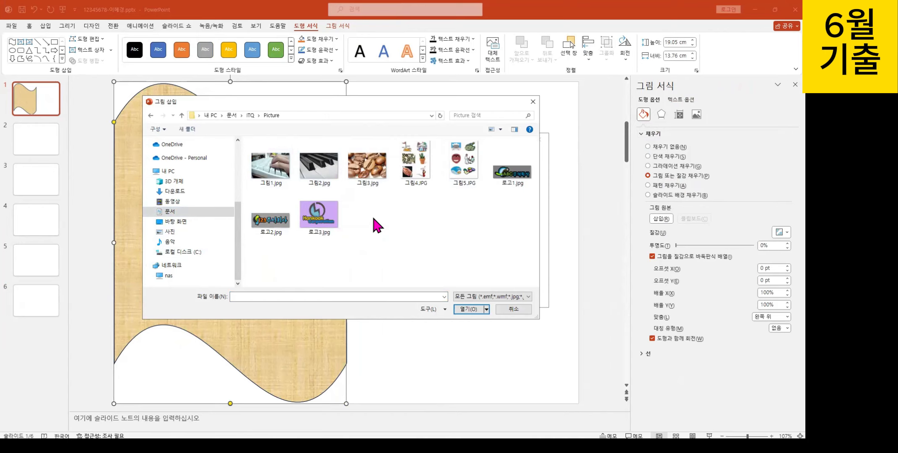
left_click(263, 178)
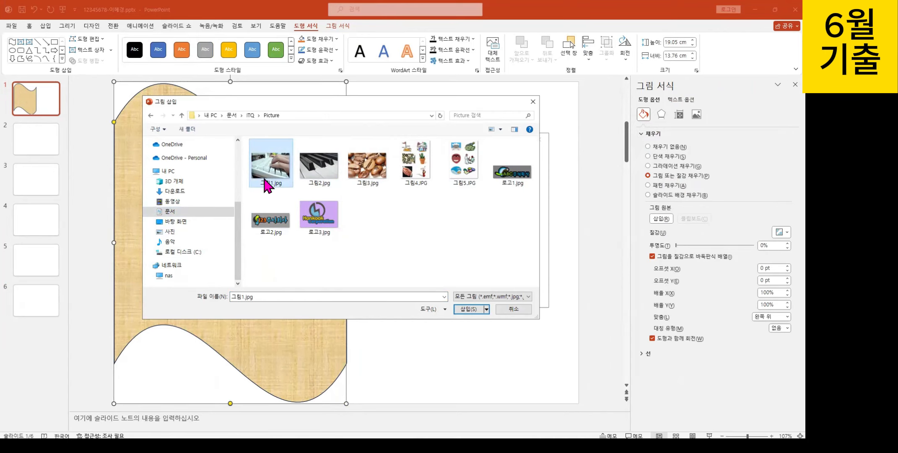
double_click(263, 163)
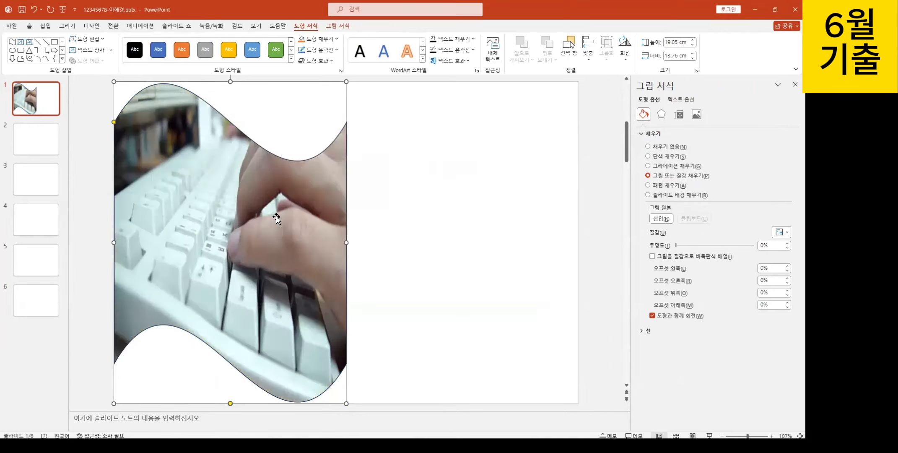
- Set the transparency of the wave shape's picture fill to 50%
double_click(771, 244)
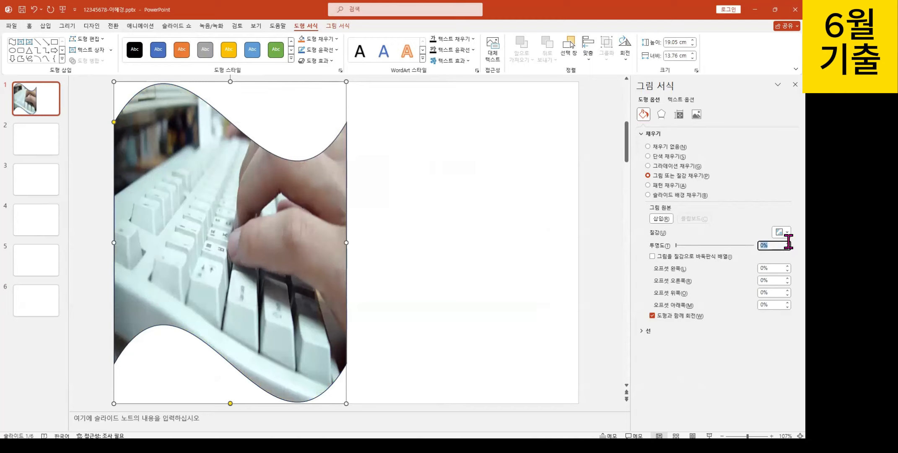
type("50")
left_click(707, 247)
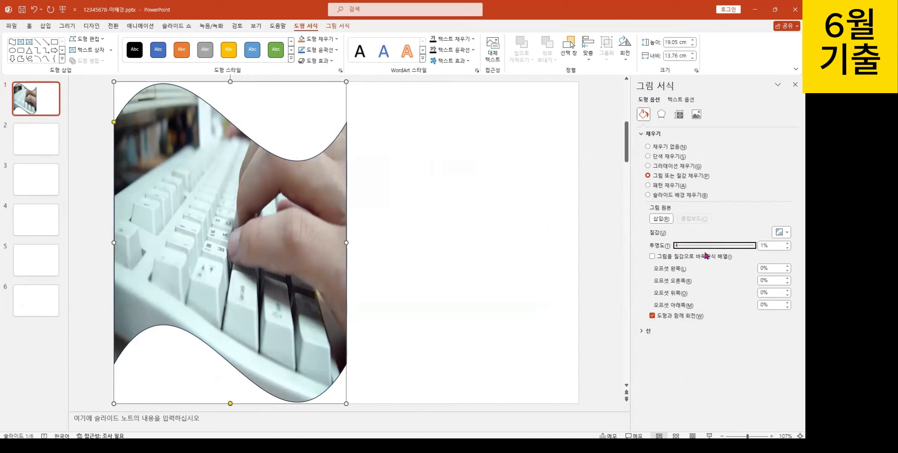
key("Tab")
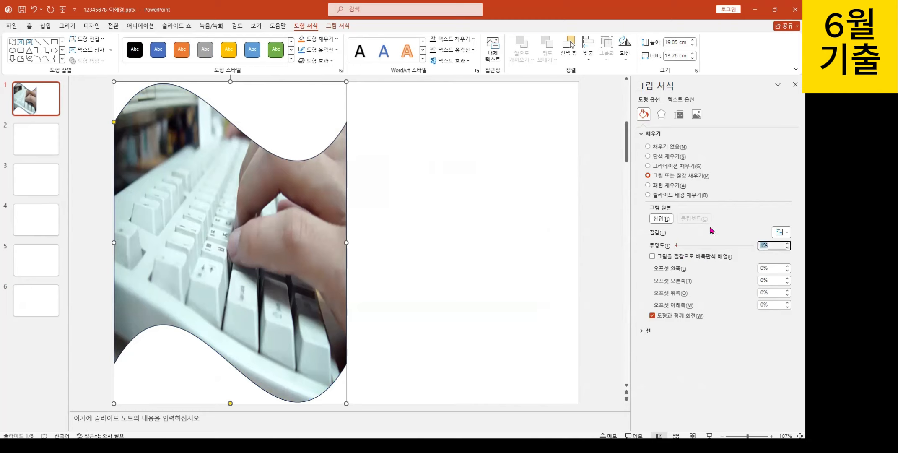
type("50")
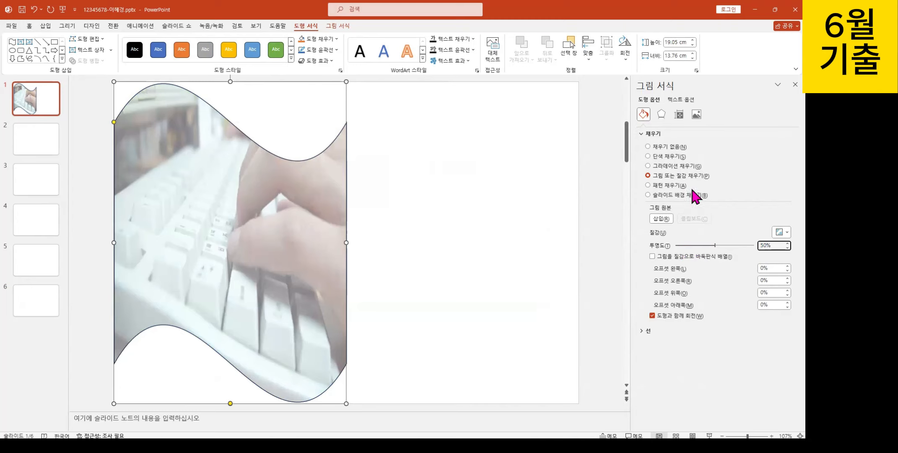
- Apply a 5 pt soft edge to the wave shape, close the formatting settings and deselect the shape
left_click(661, 112)
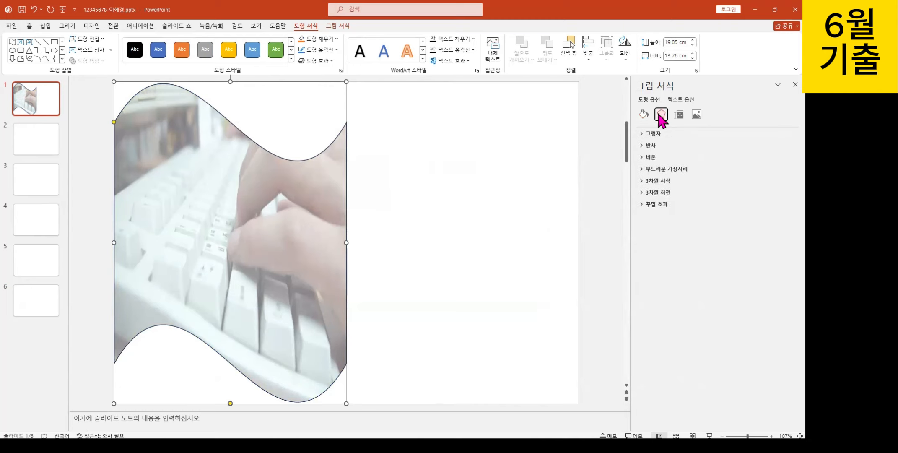
left_click(643, 170)
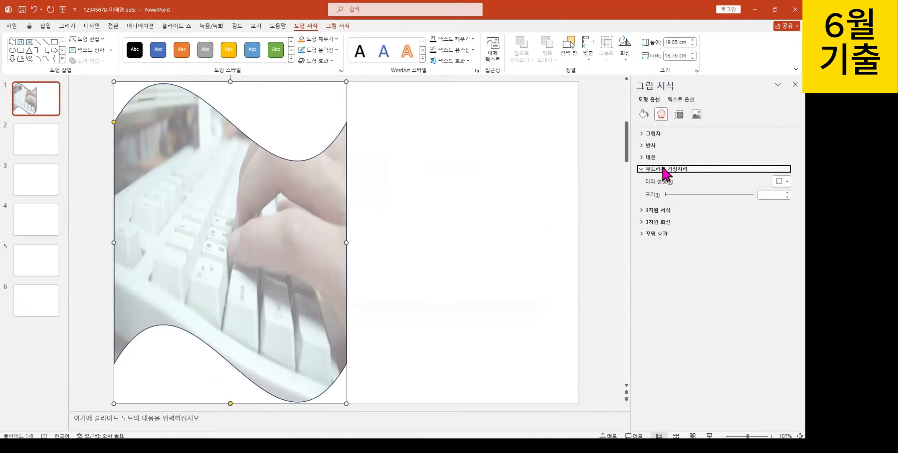
left_click(788, 193)
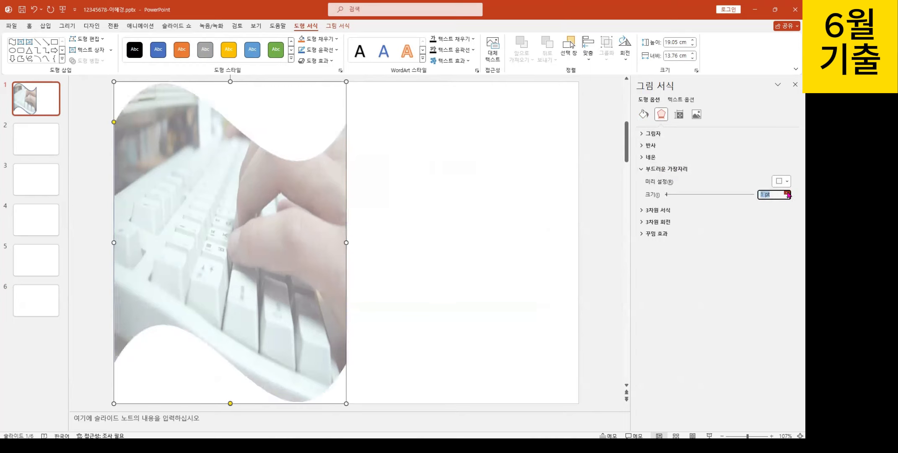
left_click(788, 193)
left_click(787, 193)
left_click(768, 194)
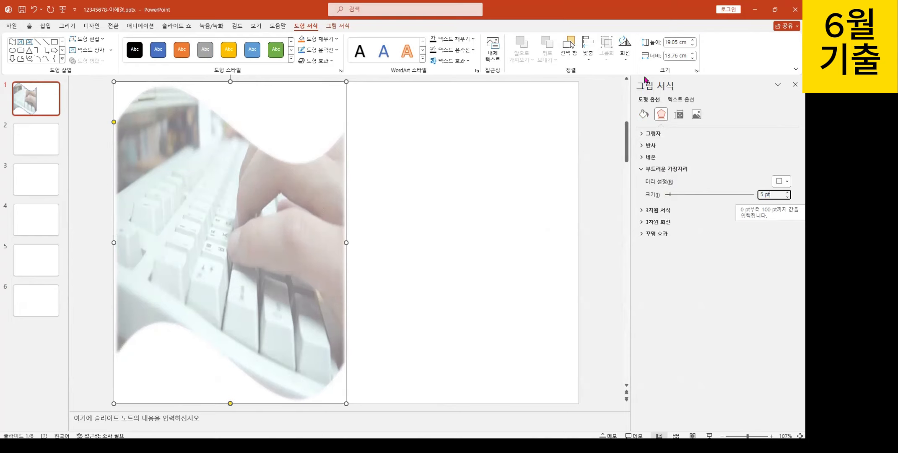
left_click(795, 84)
left_click(512, 239)
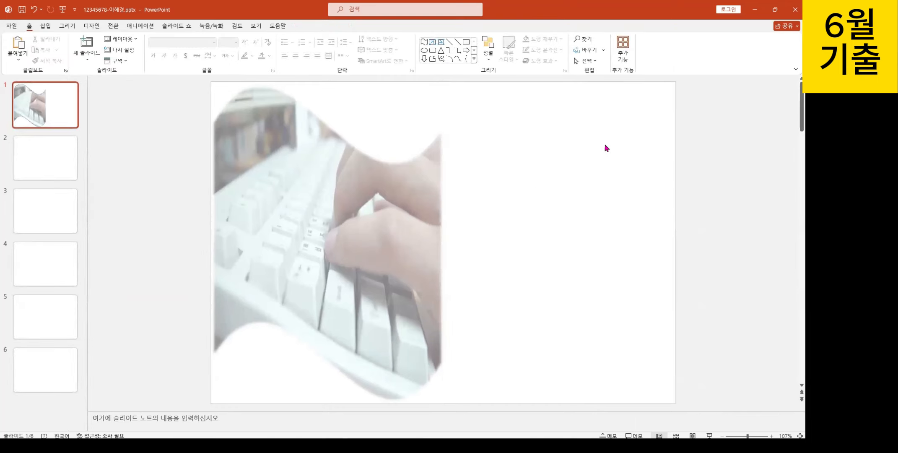
- Insert the logo picture 로고1.jpg from the ITQ\Picture folder and shift it slightly up and to the right on slide 1
left_click(45, 28)
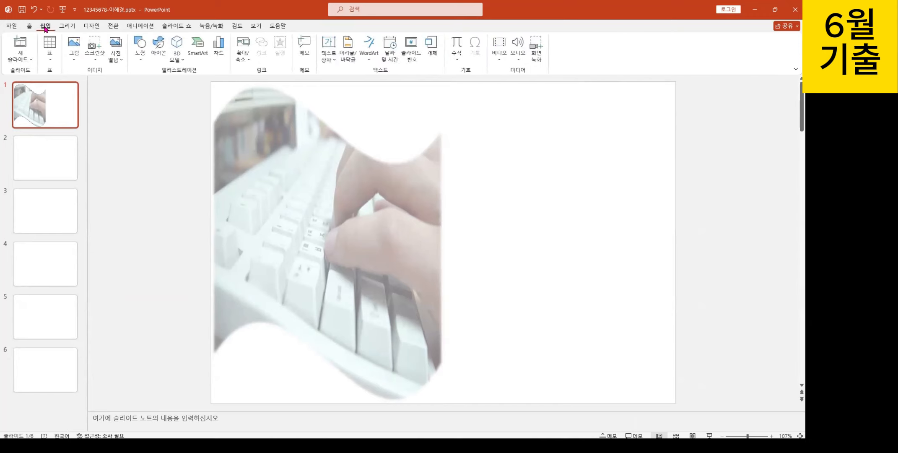
left_click(74, 54)
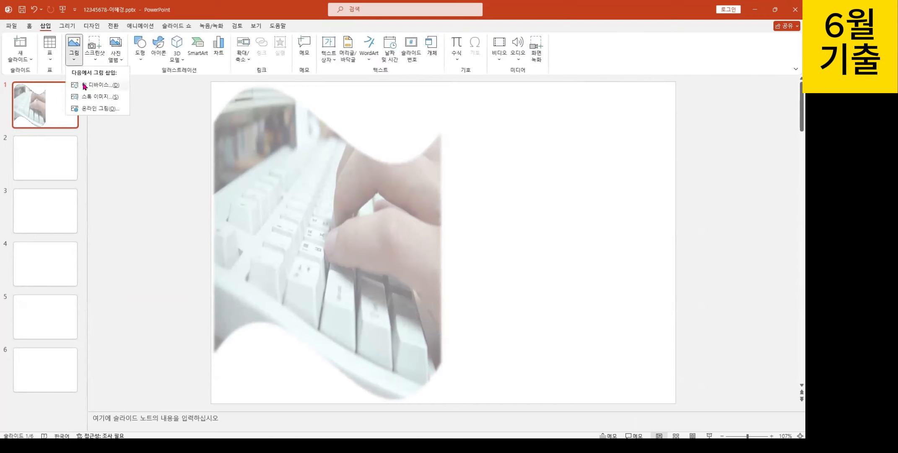
left_click(102, 86)
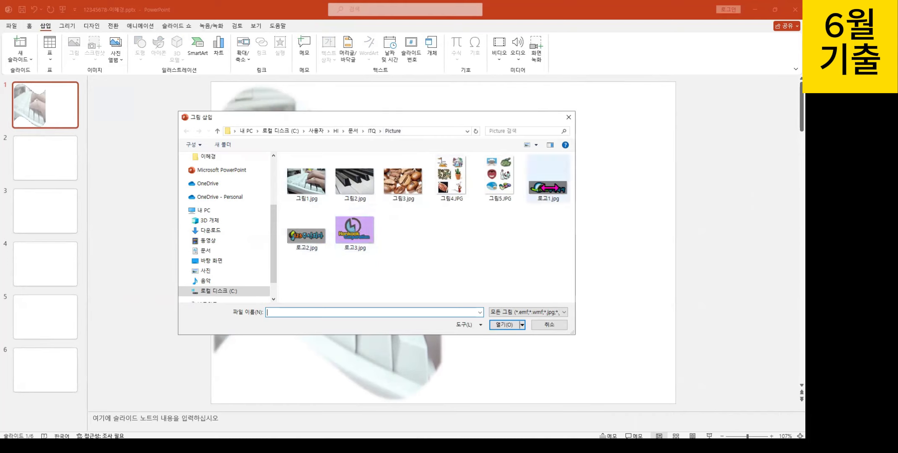
left_click(549, 185)
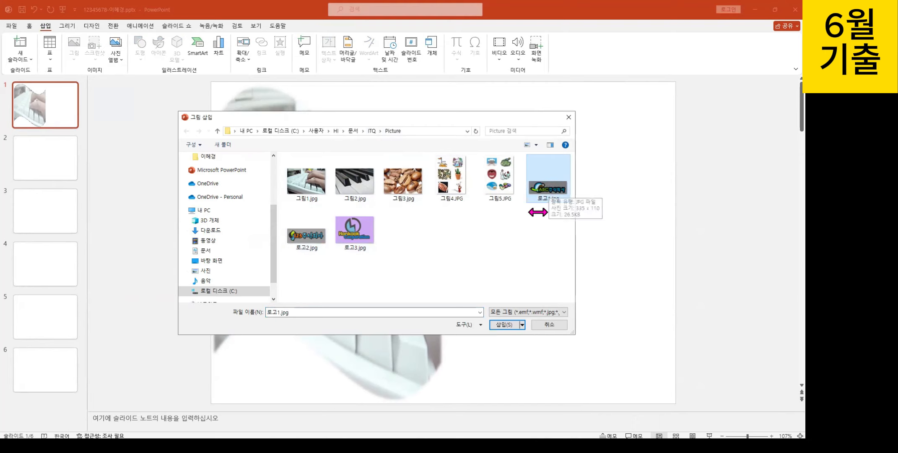
double_click(541, 183)
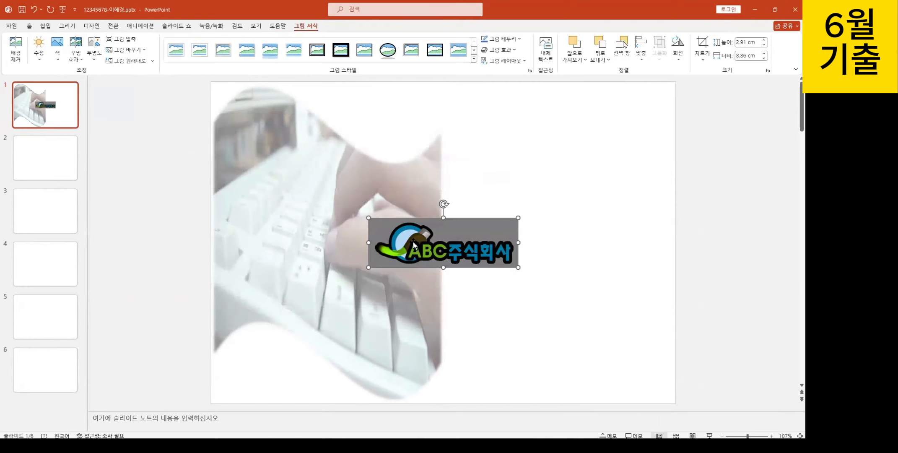
mouse_move(454, 256)
left_mouse_down()
mouse_move(480, 240)
mouse_move(498, 180)
left_mouse_up()
mouse_move(444, 227)
left_mouse_down()
mouse_move(98, 94)
mouse_move(62, 65)
left_mouse_up()
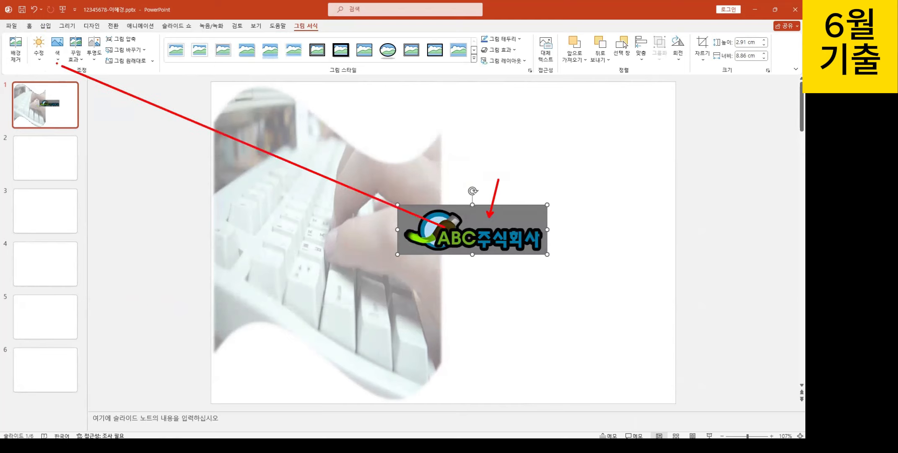
left_click_drag(43, 26, 67, 72)
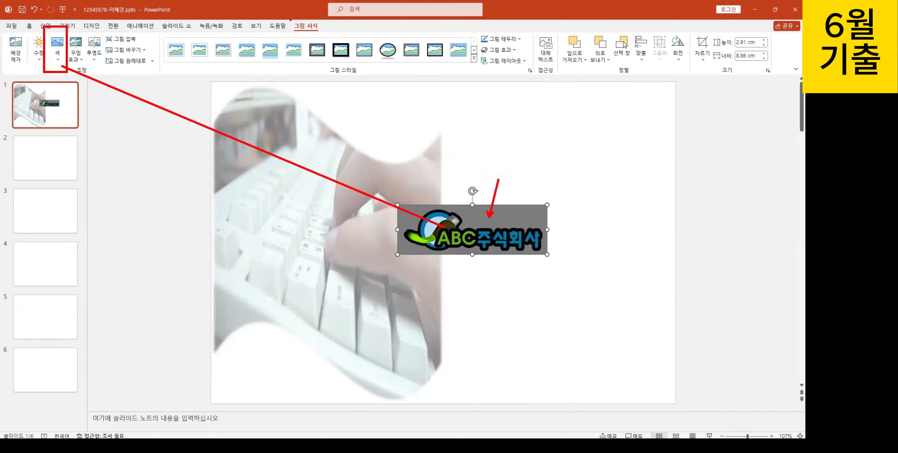
left_click_drag(290, 20, 325, 34)
left_click_drag(295, 28, 59, 53)
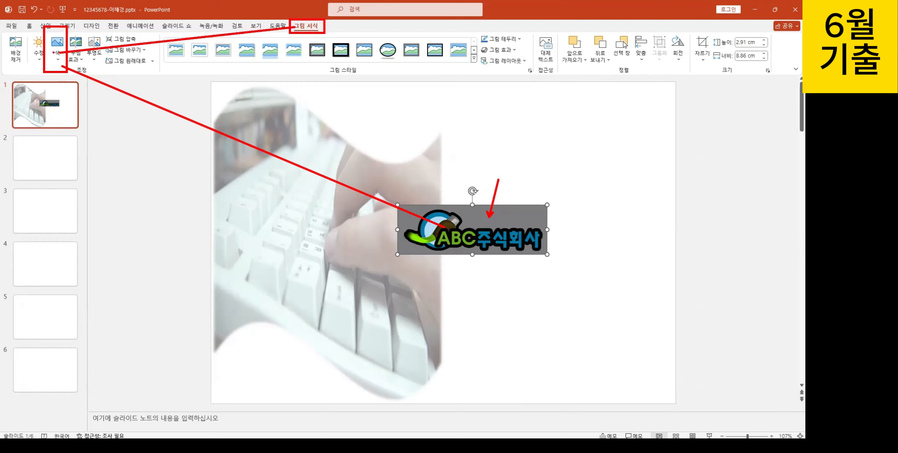
key("Escape")
- Make the logo's grey background transparent and shrink the logo to about 1.91 × 5.81 cm in the slide's upper-right corner
left_click(57, 61)
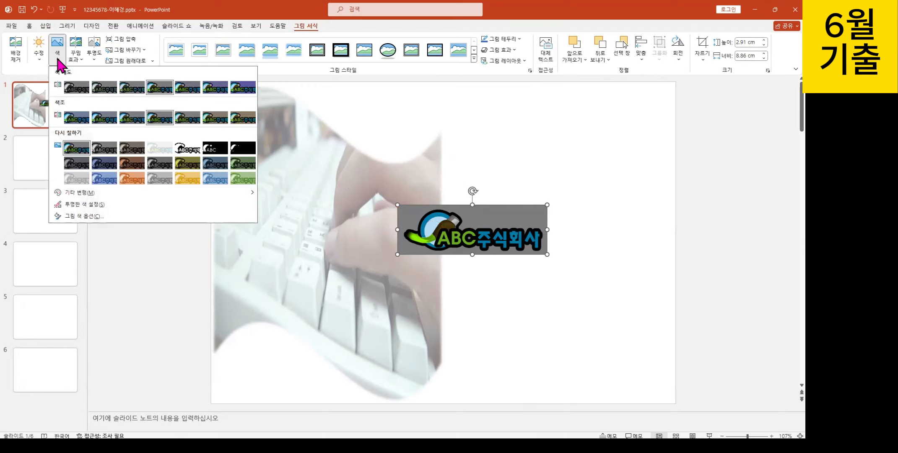
left_click(84, 204)
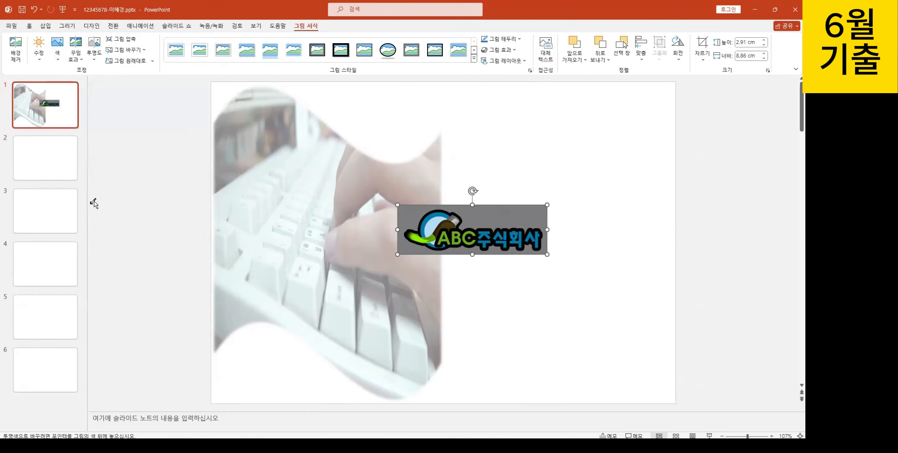
left_click(497, 212)
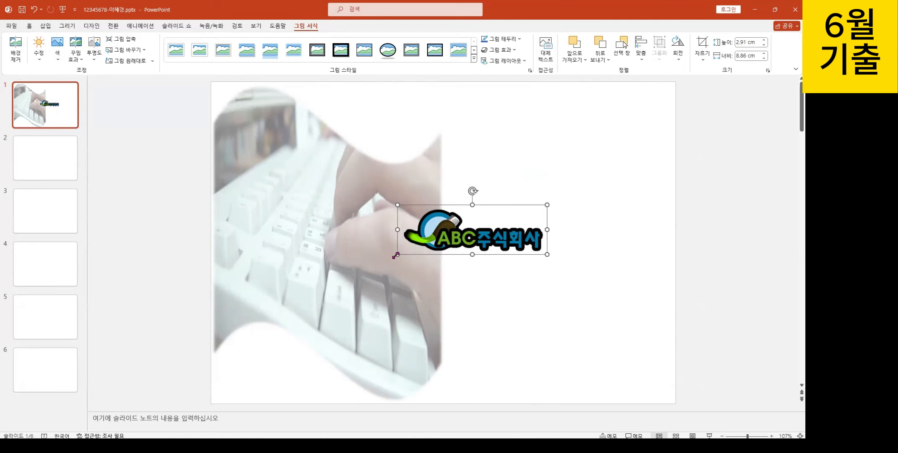
left_click_drag(395, 255, 610, 108)
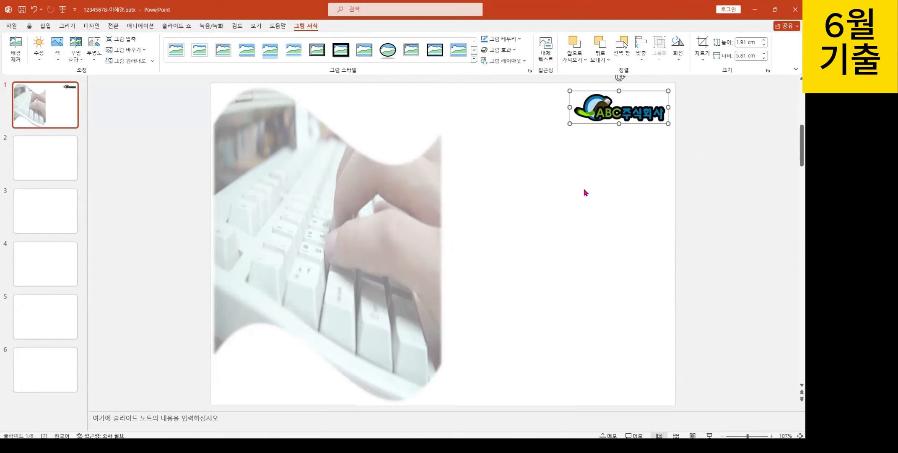
left_click(531, 204)
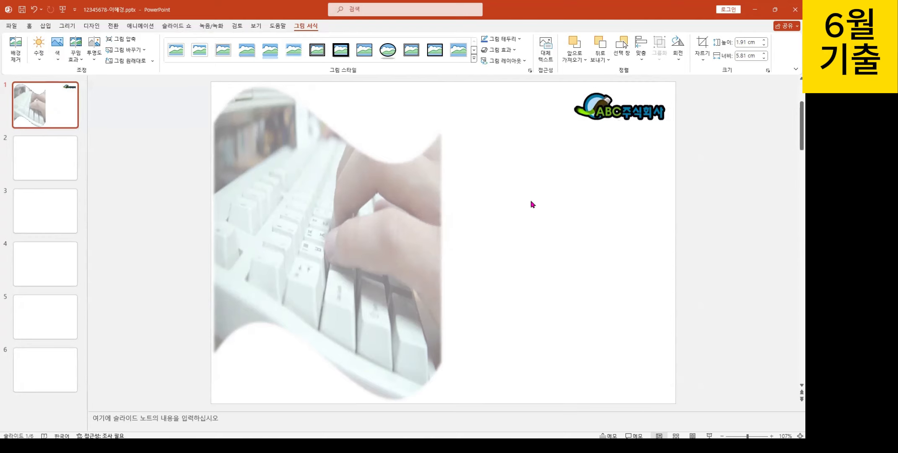
- Insert a WordArt text on slide 1 using the first style, plain black fill
left_click(46, 28)
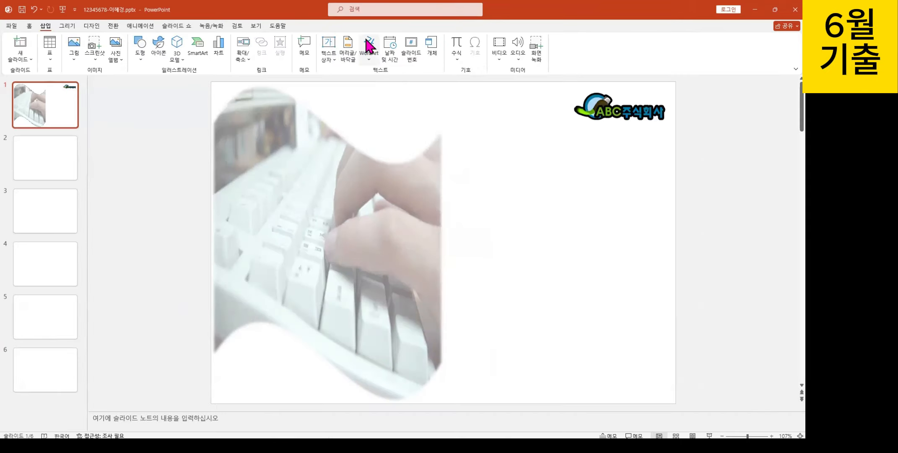
left_click(371, 72)
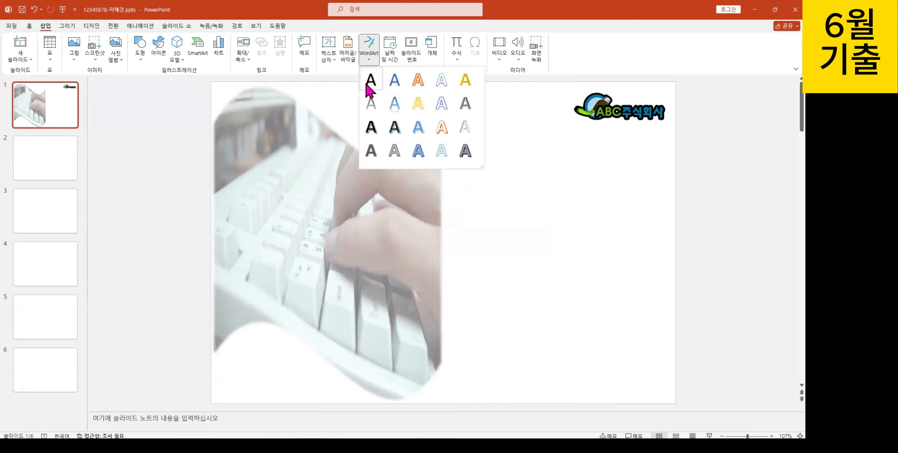
left_click(370, 81)
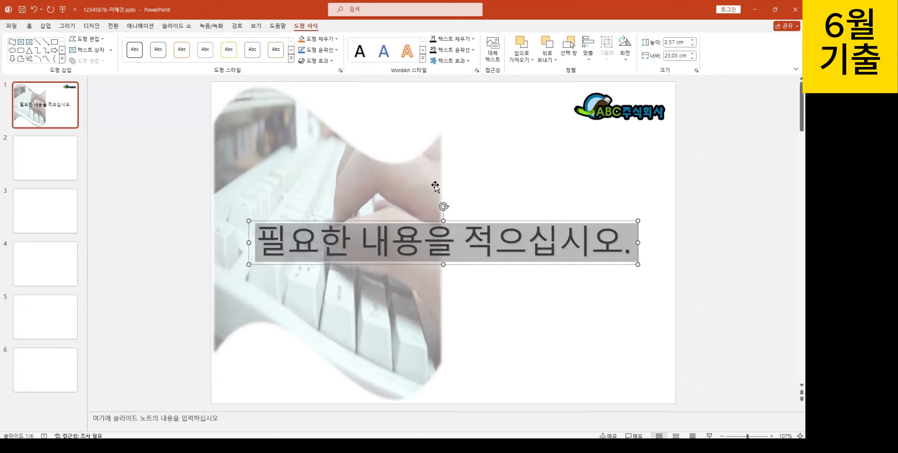
- Apply the third first-row reflection variation to the WordArt text and warp it with the upward chevron transform
left_click(452, 61)
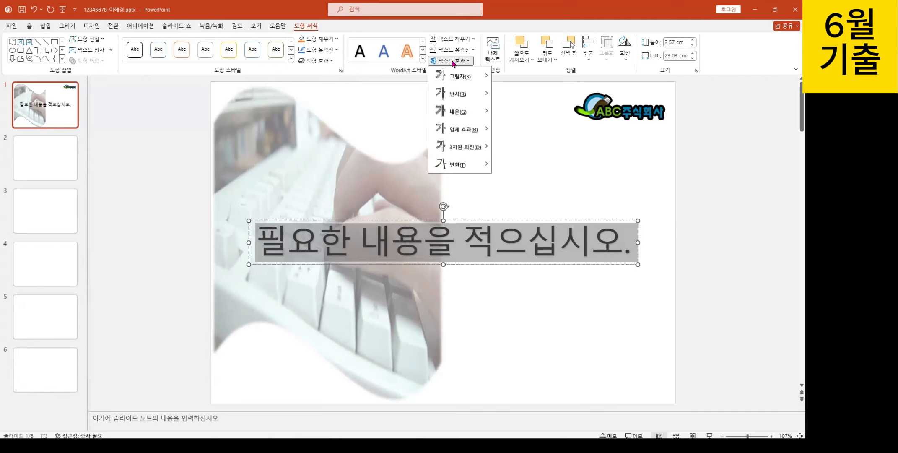
mouse_move(458, 98)
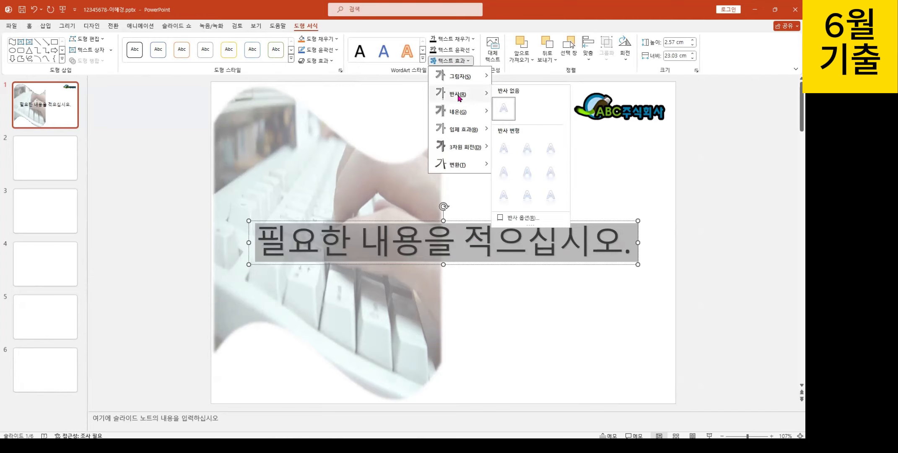
mouse_move(445, 170)
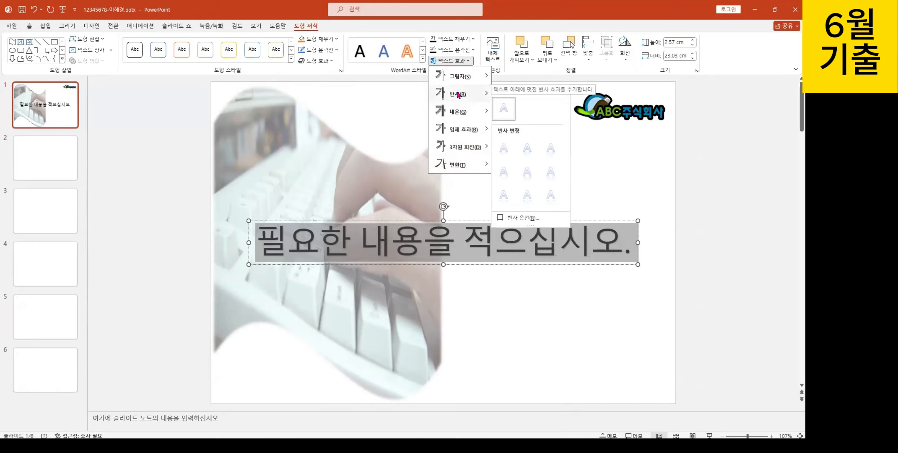
left_click(551, 150)
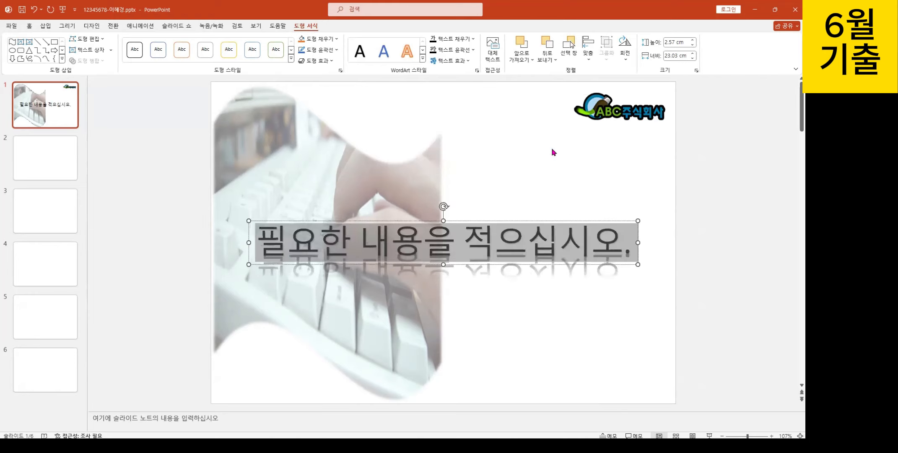
left_click(449, 62)
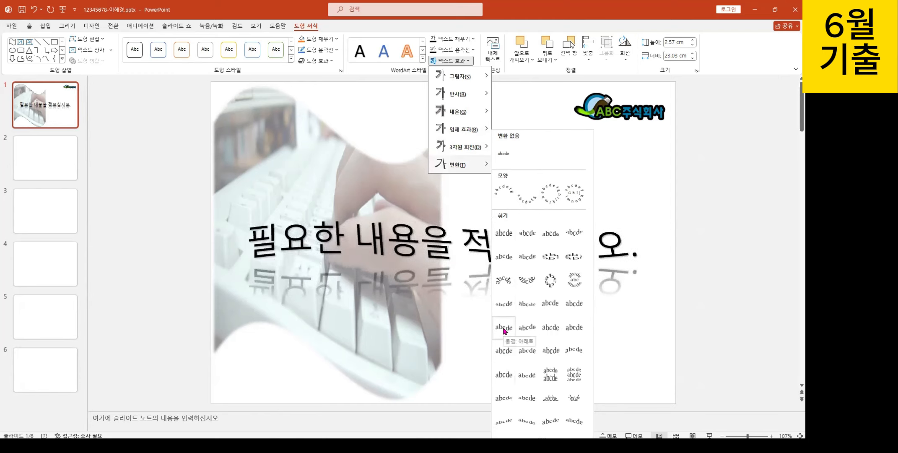
left_click(503, 256)
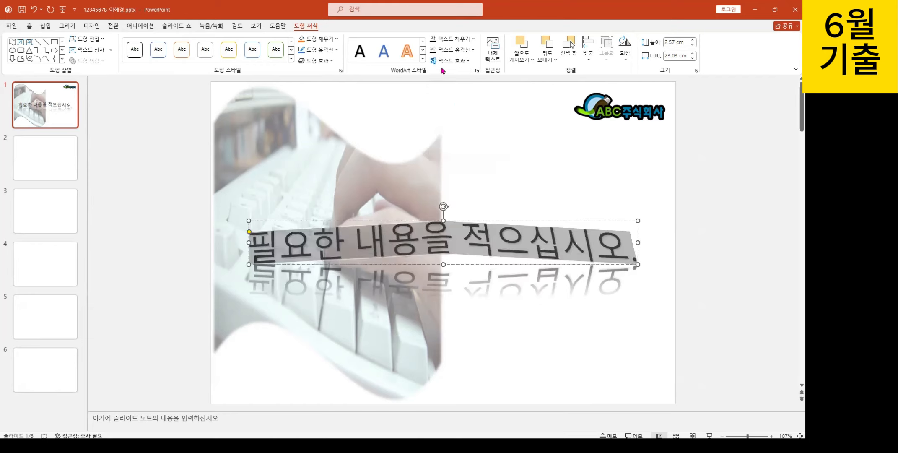
- Set the WordArt to bold 맑은 고딕 with text shadow off and replace its placeholder text with "Home F"
left_click(28, 27)
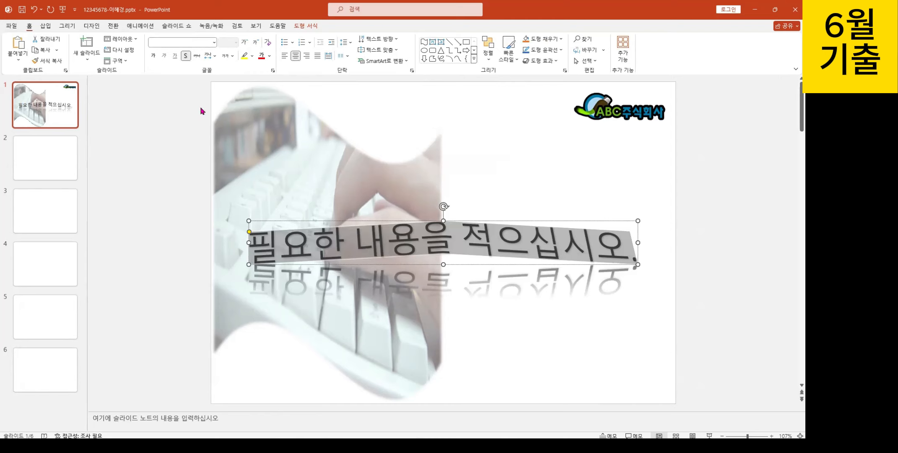
left_click(214, 42)
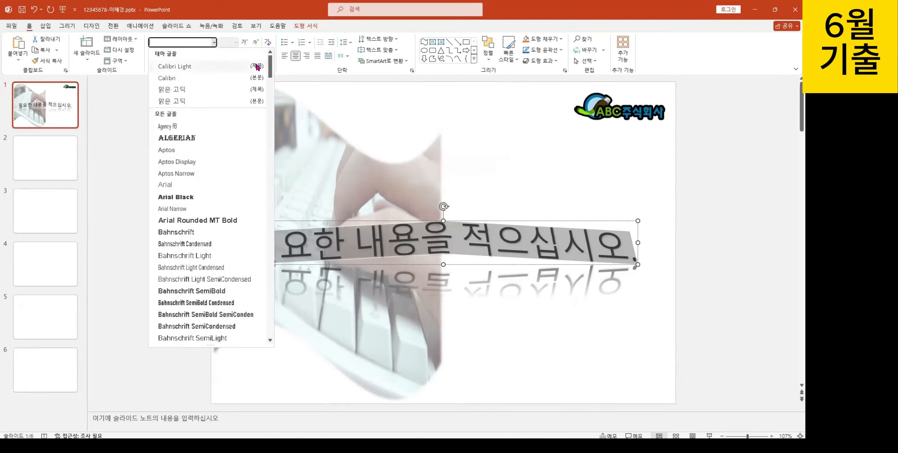
left_click_drag(271, 63, 271, 302)
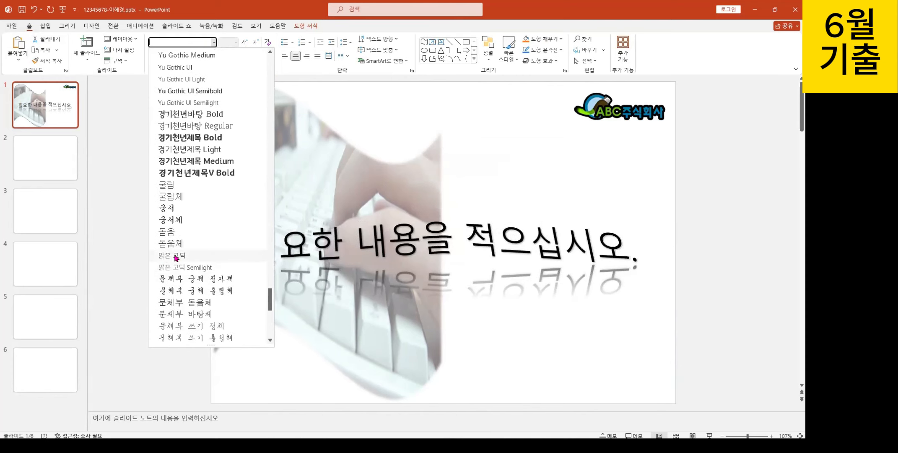
left_click(179, 256)
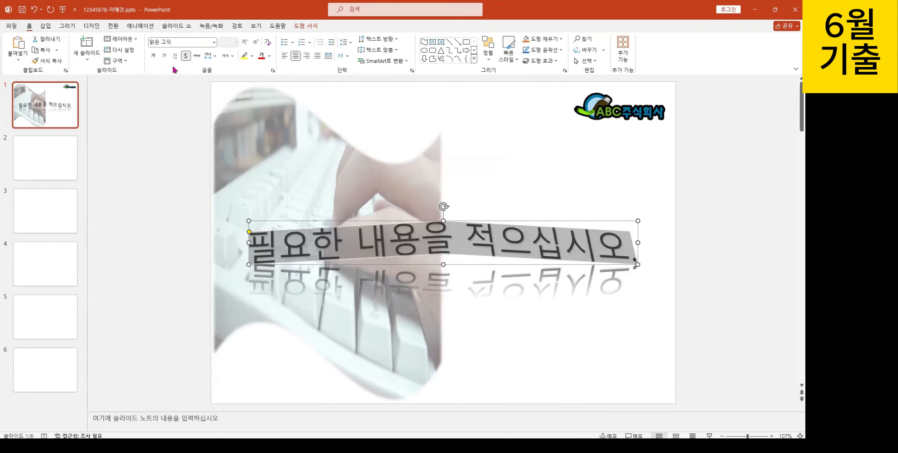
left_click(154, 55)
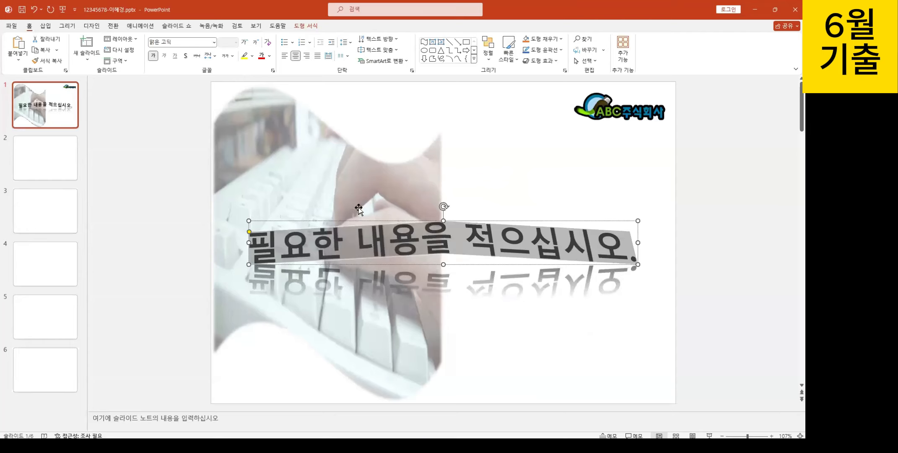
type("Home")
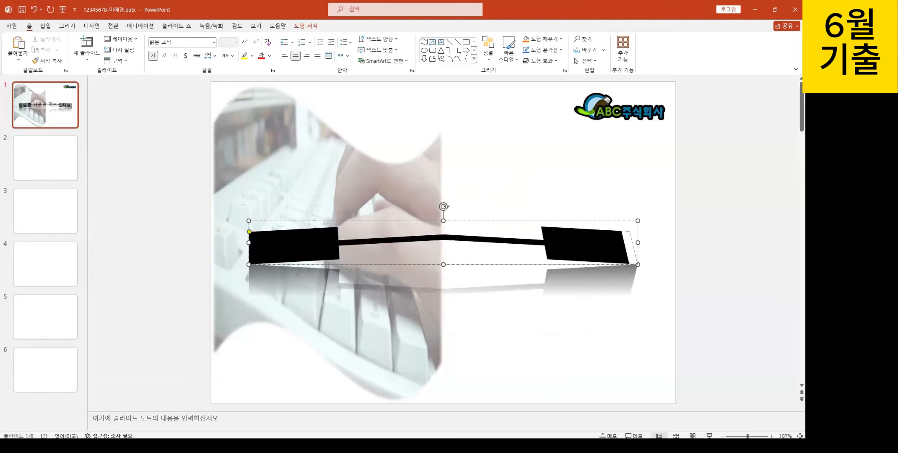
type(" F")
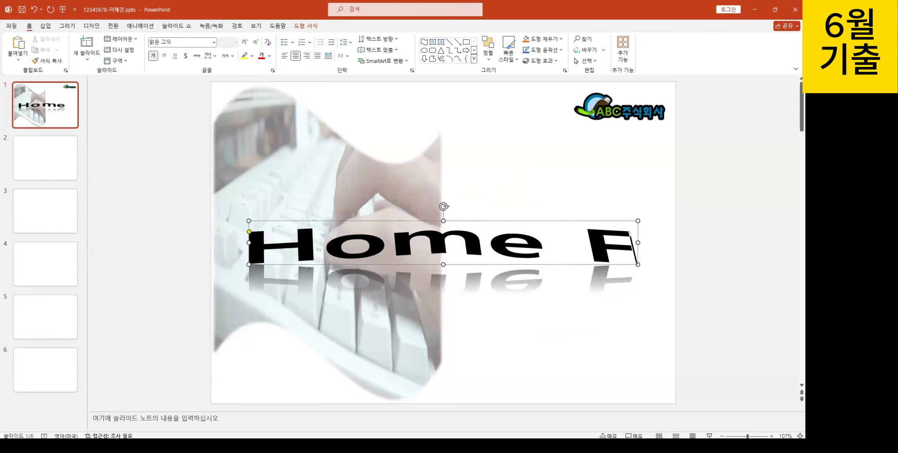
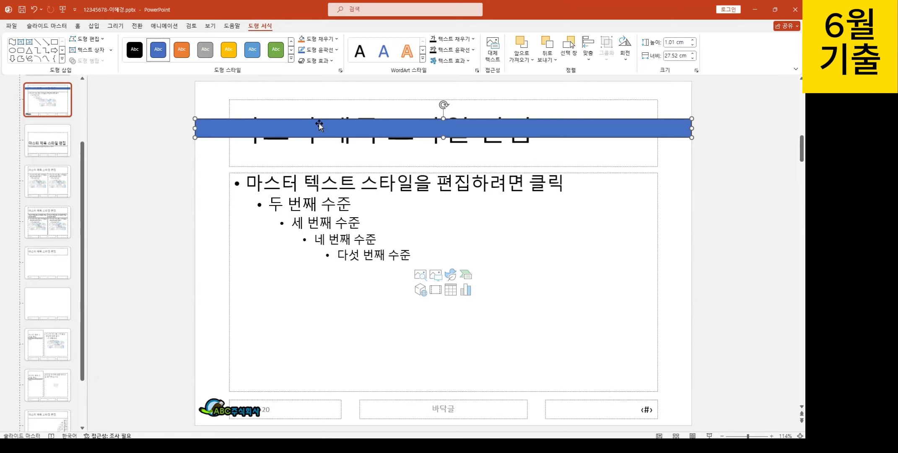
- Give the full-width bar on the slide master layout a light blue fill without outline and make this the default shape formatting
left_click(321, 41)
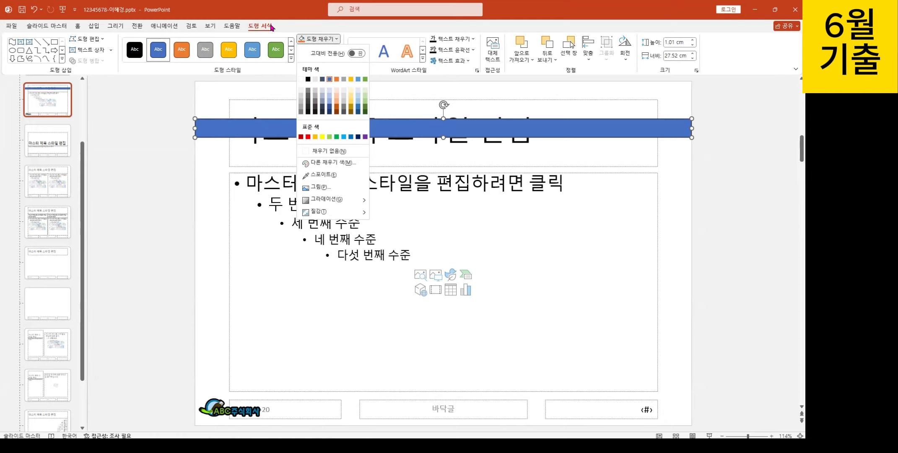
left_click(330, 99)
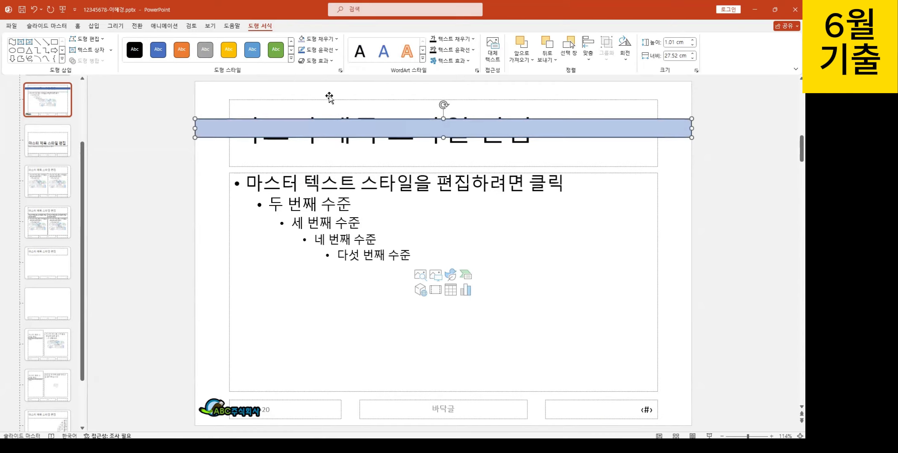
left_click(322, 51)
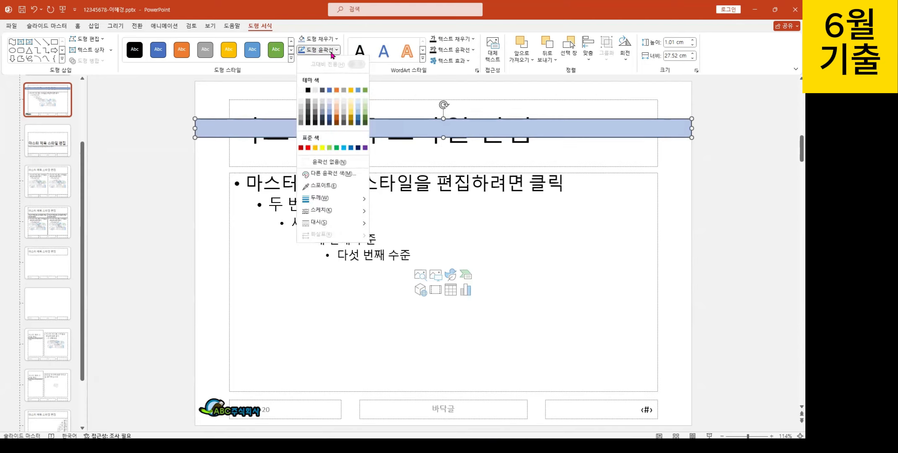
left_click(347, 162)
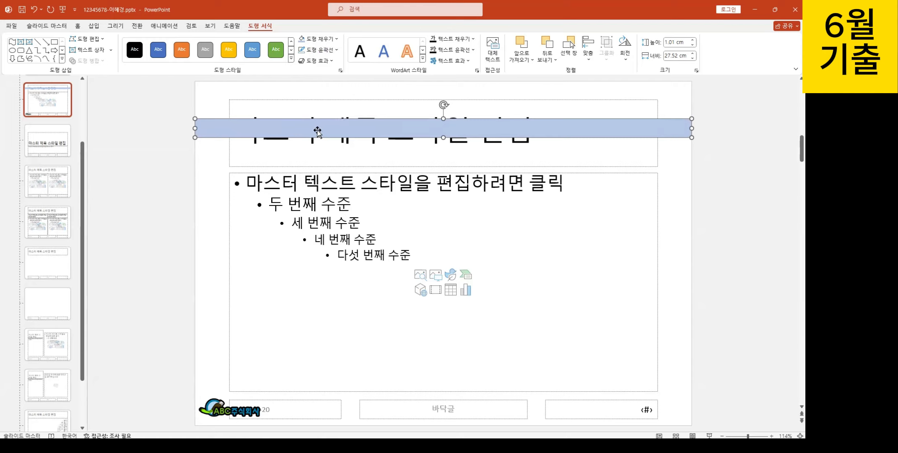
right_click(235, 125)
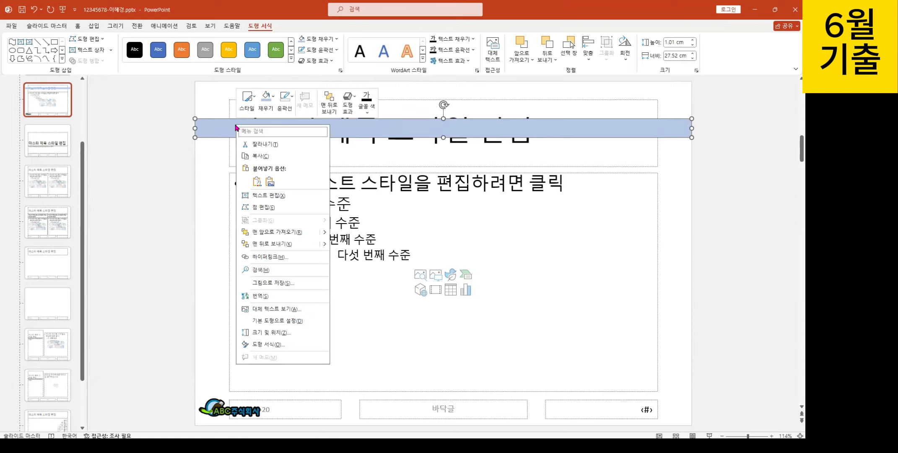
left_click(288, 321)
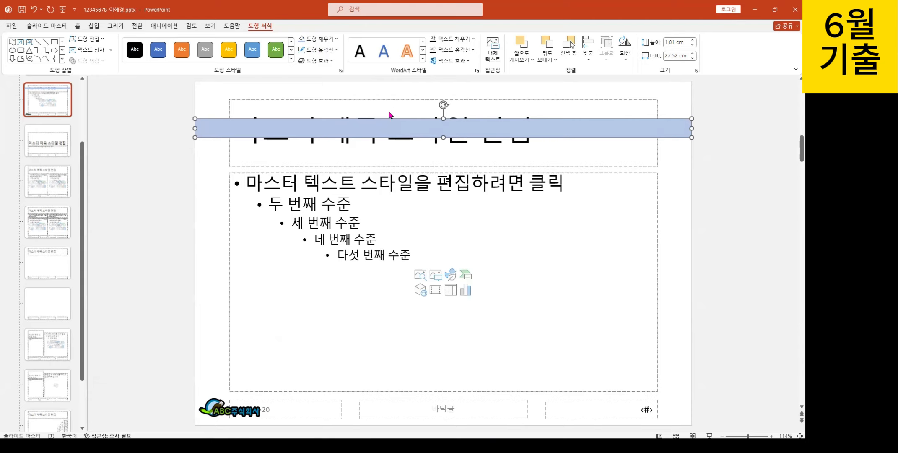
- Draw a parallelogram about 3.03 × 23.73 cm from the slide's upper edge down to the bar, as wide as the title placeholder
left_click(93, 26)
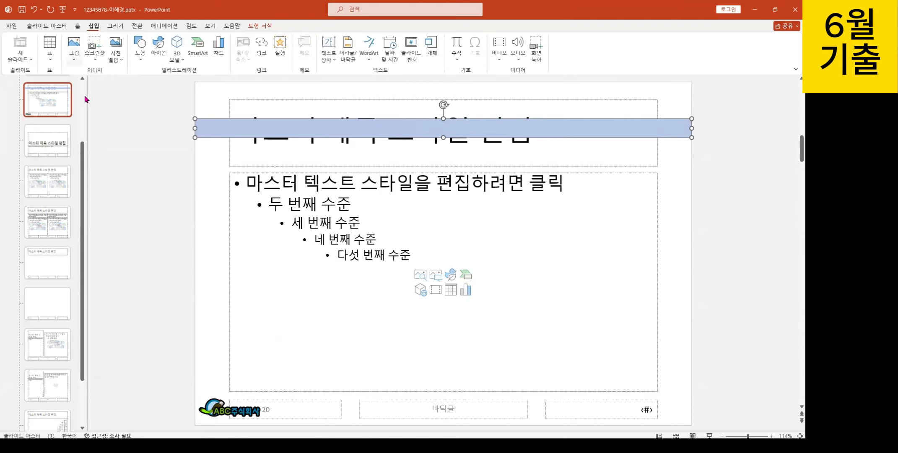
left_click(140, 52)
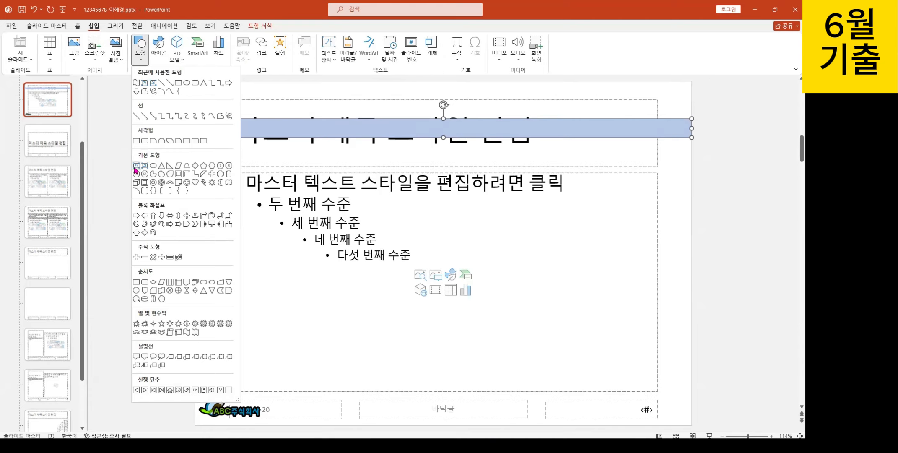
left_click(177, 166)
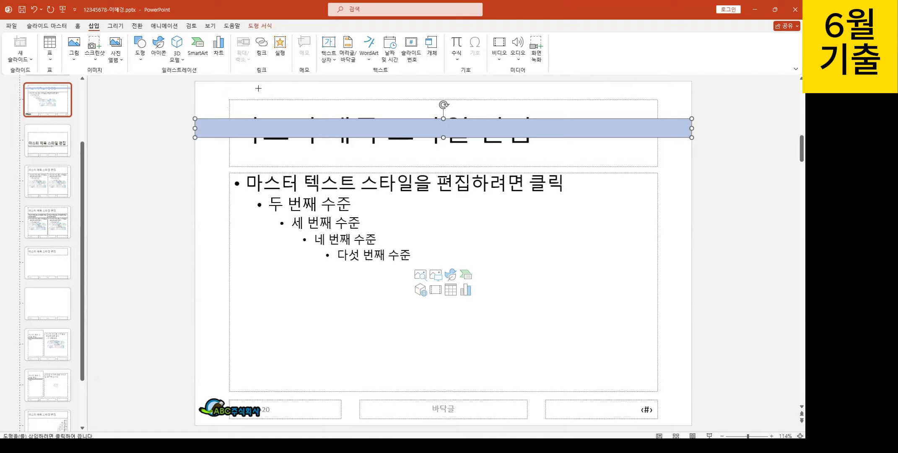
left_click_drag(228, 140, 229, 69)
key("Escape")
left_click_drag(228, 81, 659, 104)
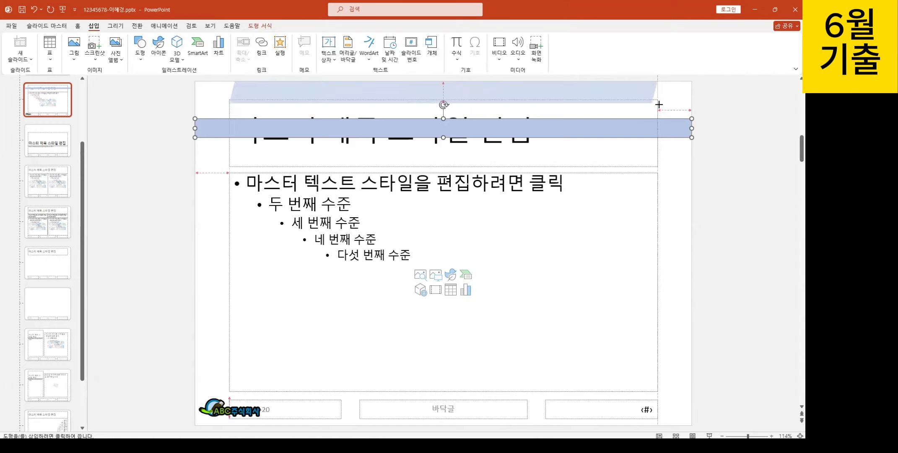
left_click_drag(659, 104, 658, 137)
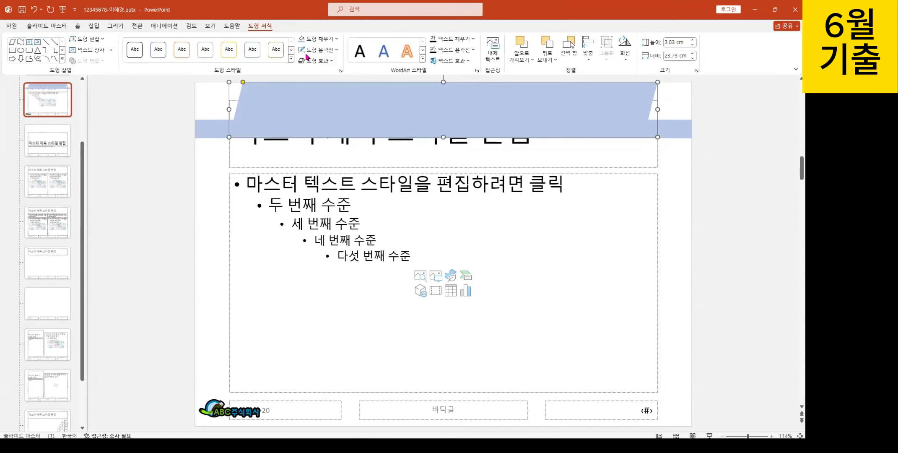
- Fill the parallelogram with the darker blue theme colour and extend its height to 3.1 cm, level with the bar's lower edge
left_click(323, 39)
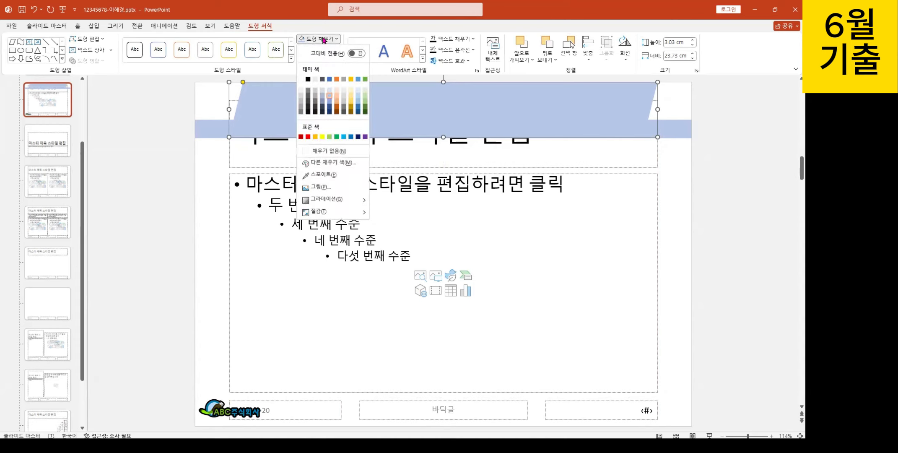
left_click(330, 79)
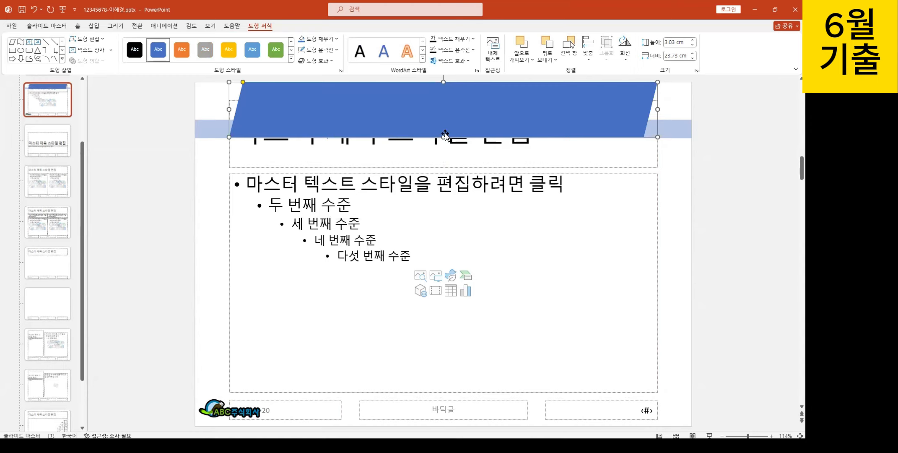
left_click_drag(443, 141, 444, 138)
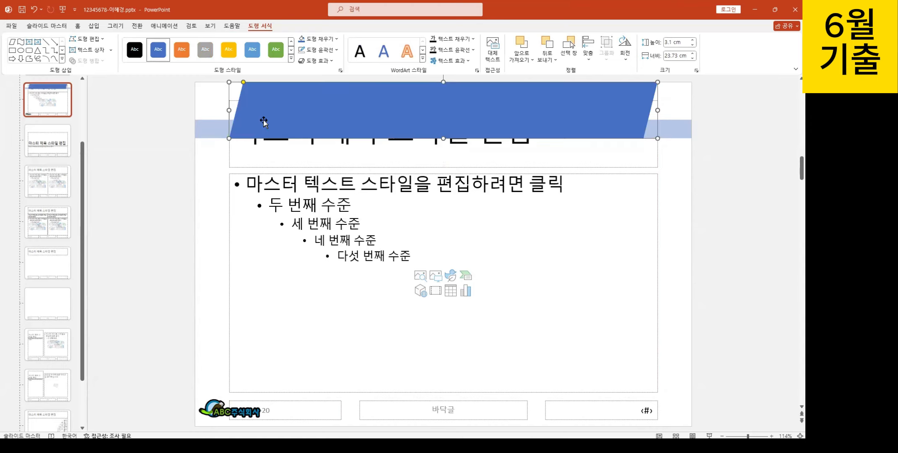
left_click(243, 117)
left_click(201, 134)
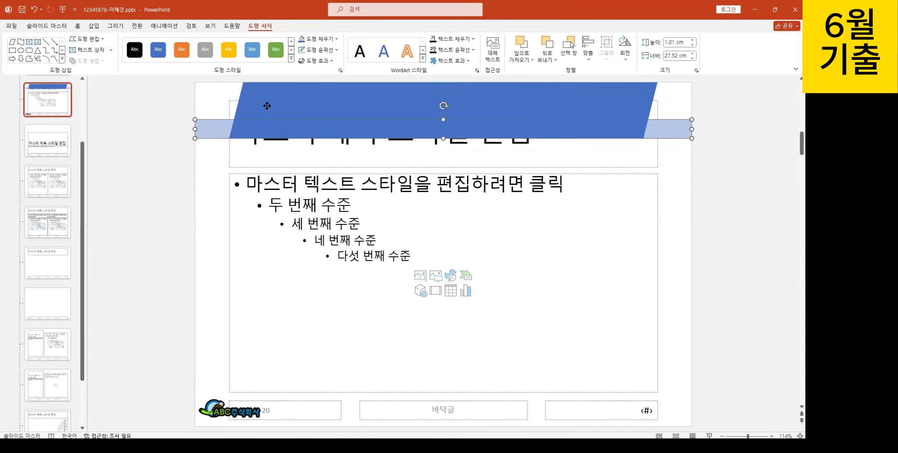
left_click(255, 114)
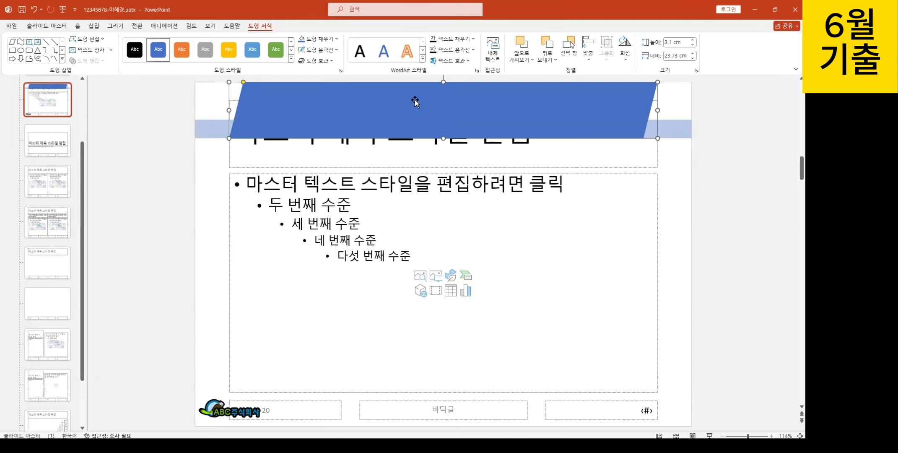
- Bring the master title placeholder to the front, above the parallelogram and the bar
left_click(227, 165)
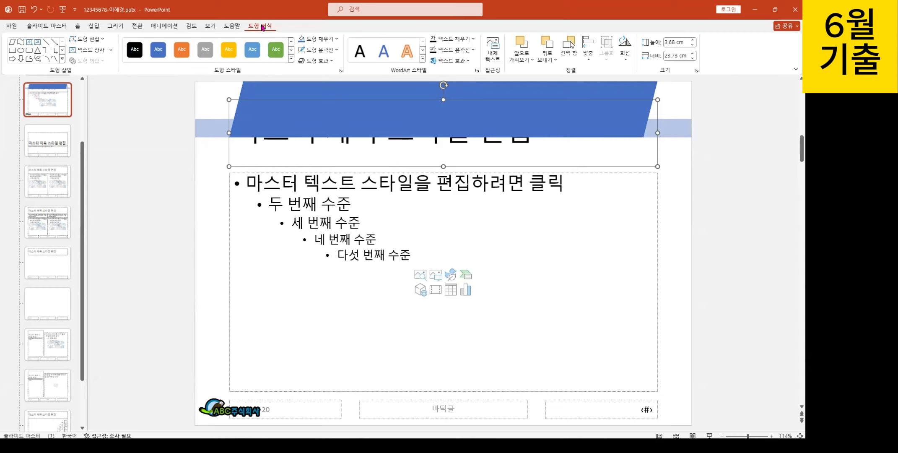
left_click(518, 58)
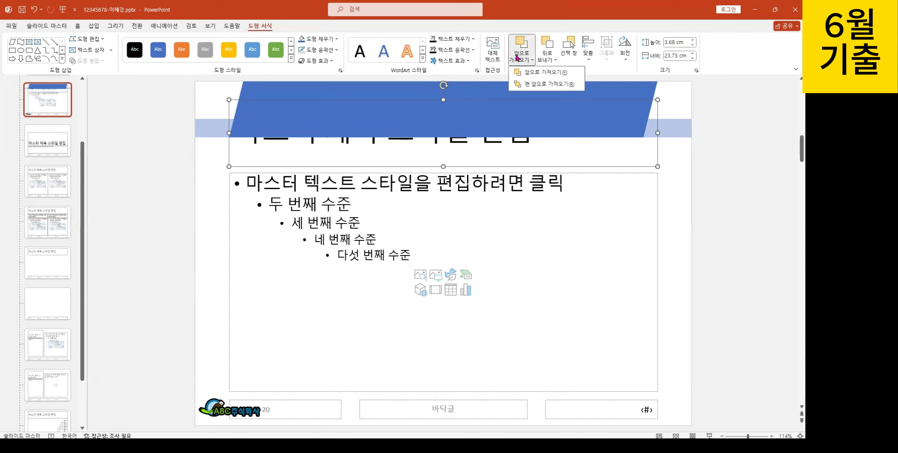
left_click(541, 87)
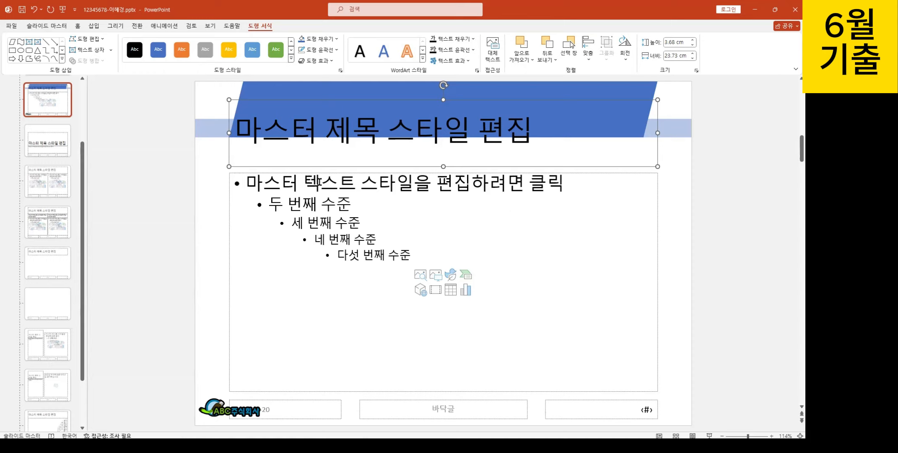
- Set the master title placeholder's text to the 돋움 font at 40 pt
left_click(77, 27)
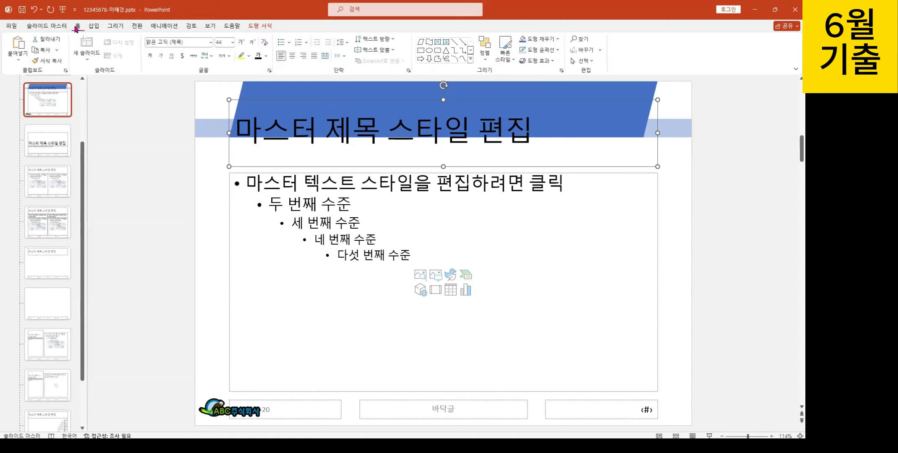
left_click(211, 42)
left_click_drag(267, 67, 269, 315)
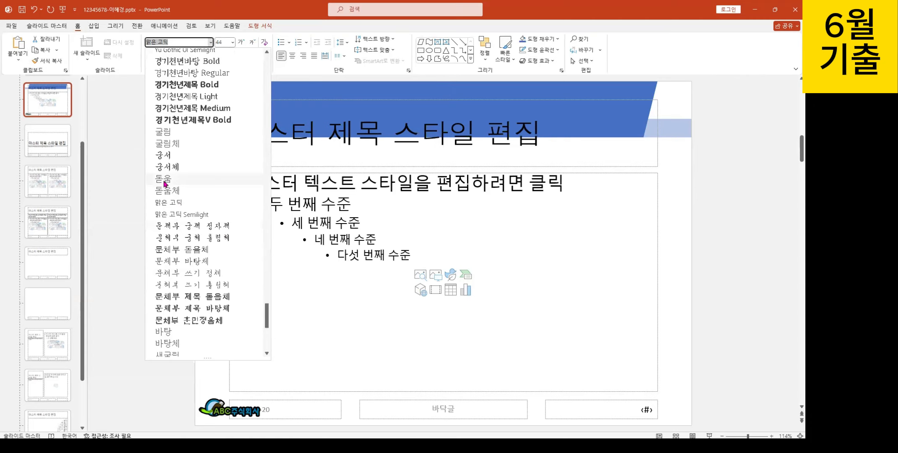
left_click(165, 183)
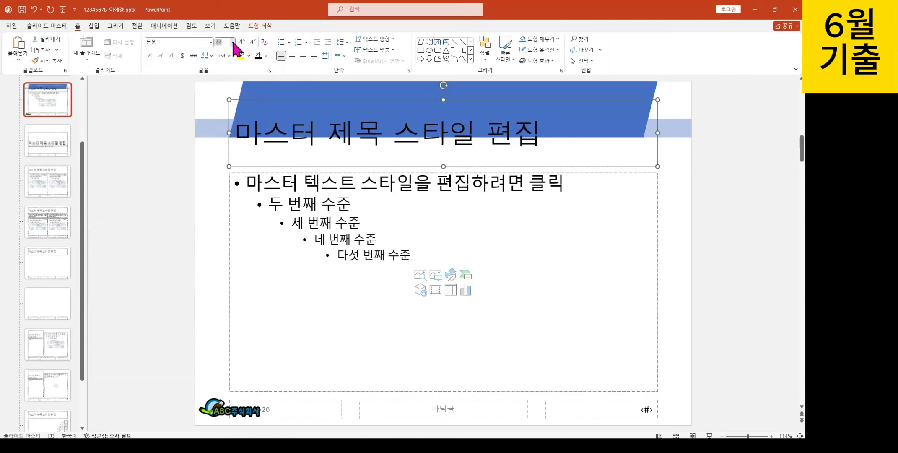
left_click(232, 41)
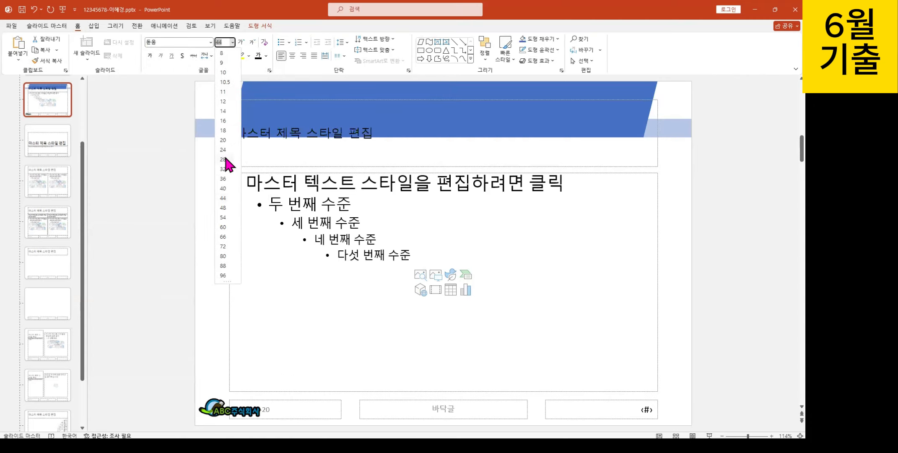
left_click(223, 188)
- Colour the master title text white and centre it horizontally in its placeholder
left_click(265, 56)
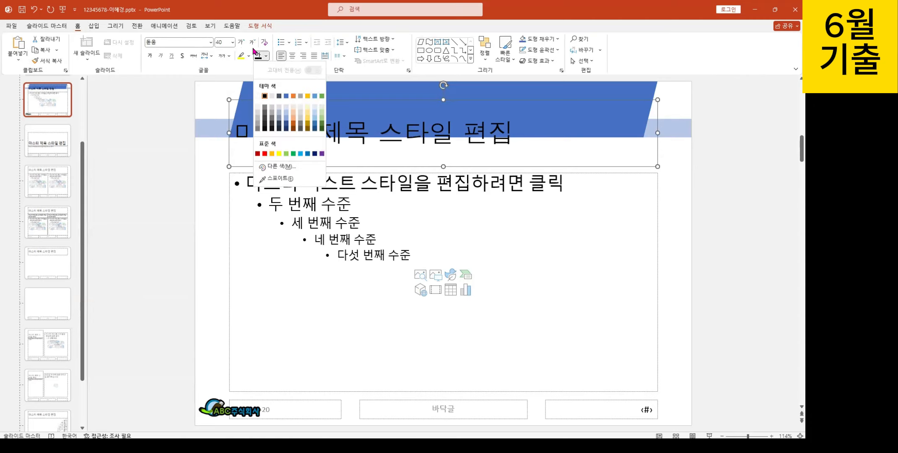
left_click(257, 96)
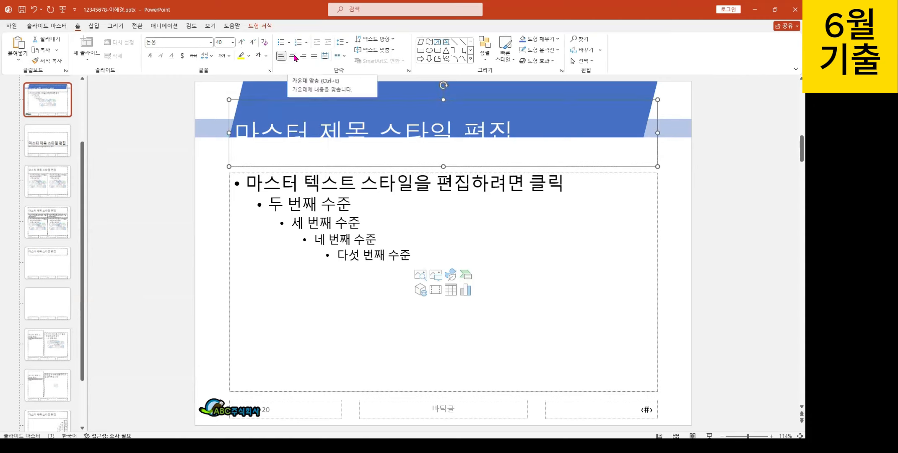
left_click(293, 56)
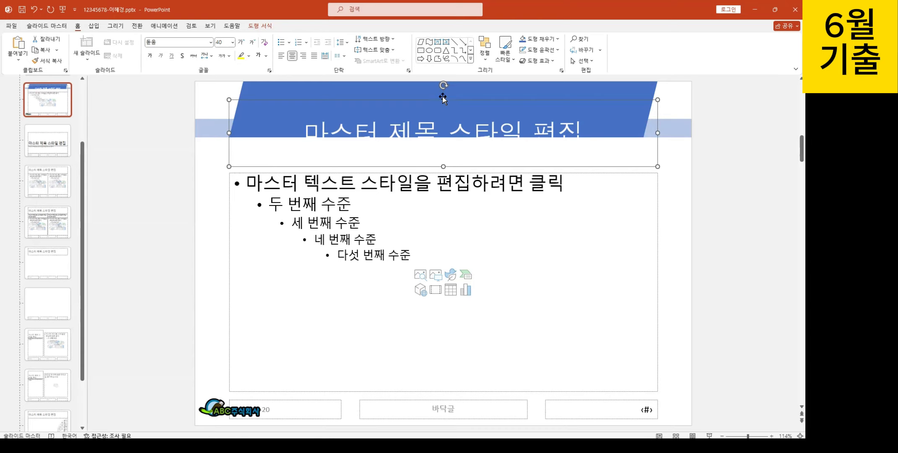
- Resize the master title placeholder to span from the slide's upper edge down to the parallelogram's lower edge, and deselect it
left_click_drag(442, 98, 442, 82)
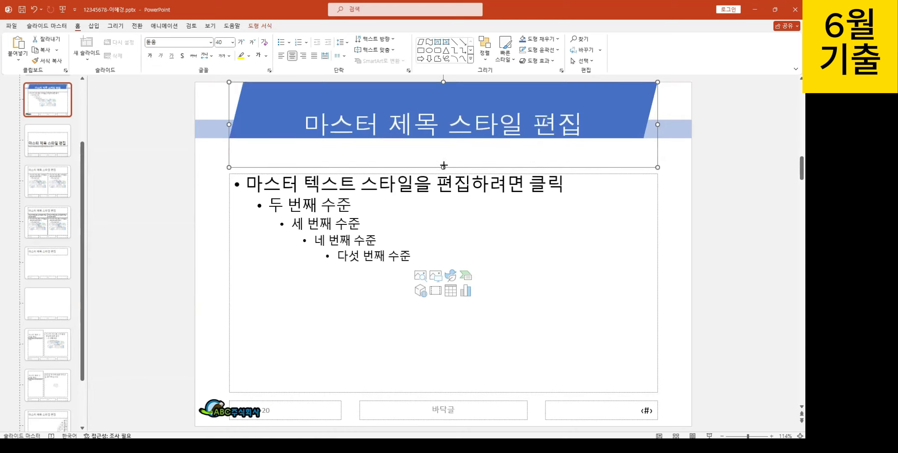
left_click_drag(444, 166, 443, 138)
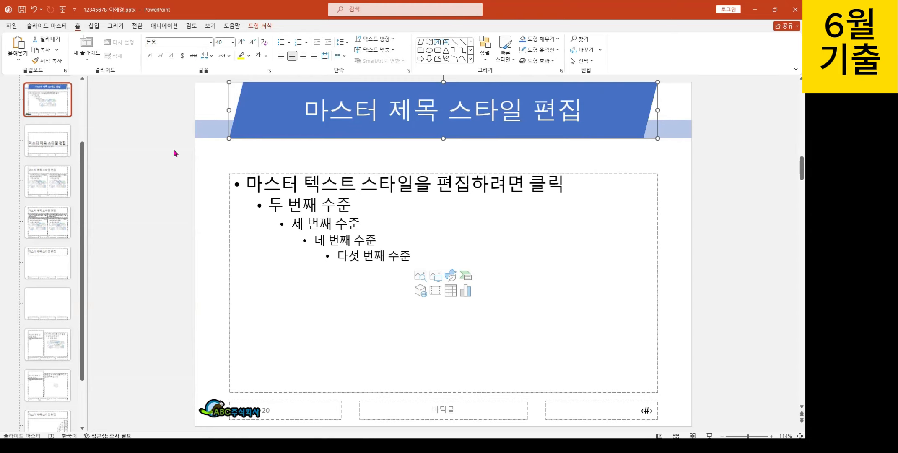
left_click(193, 179)
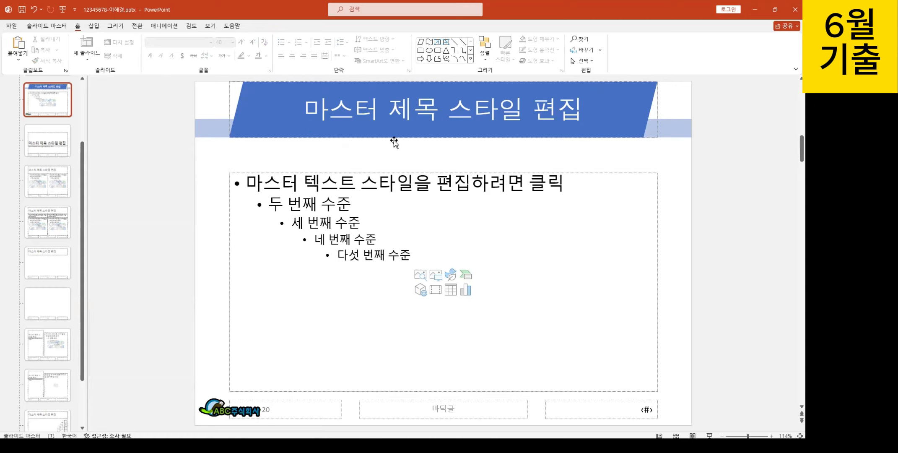
left_click(48, 27)
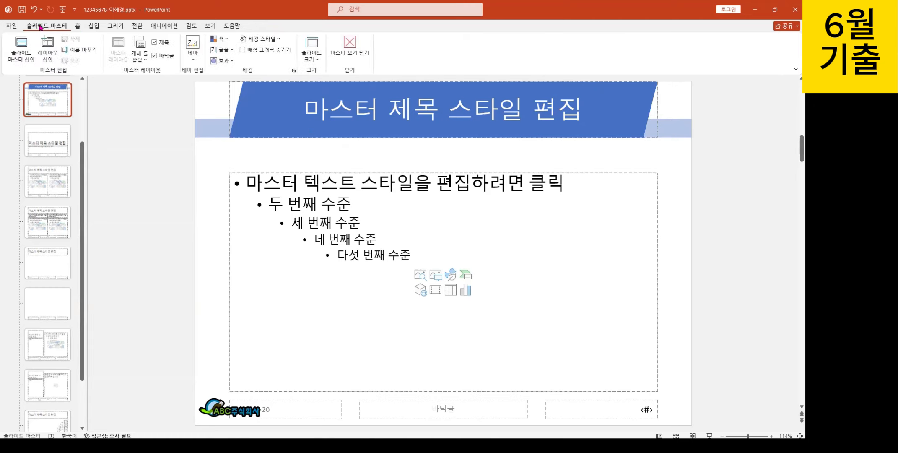